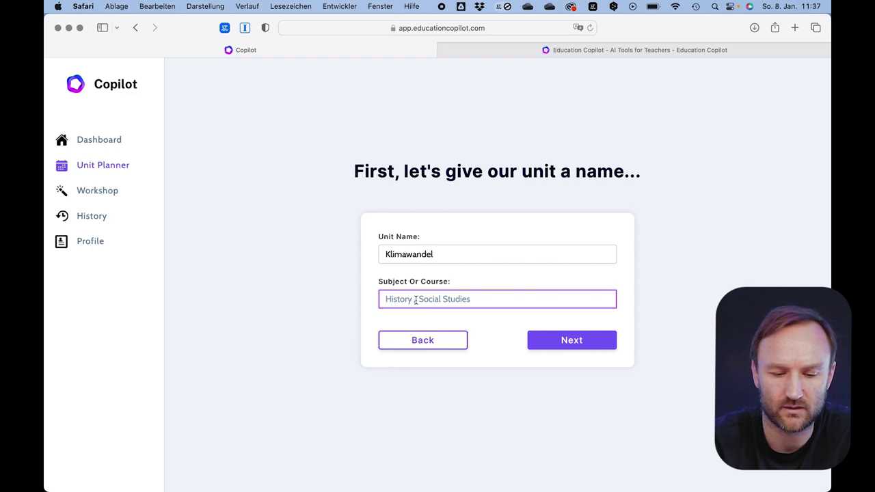
Step: Enter Erdkunde as the unit's subject and have the AI suggest the topics that the unit should cover
type("de")
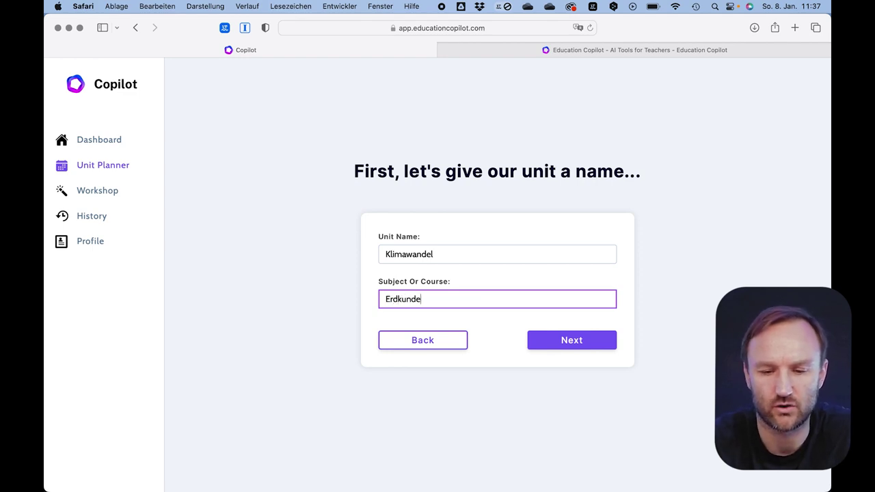
left_click(564, 341)
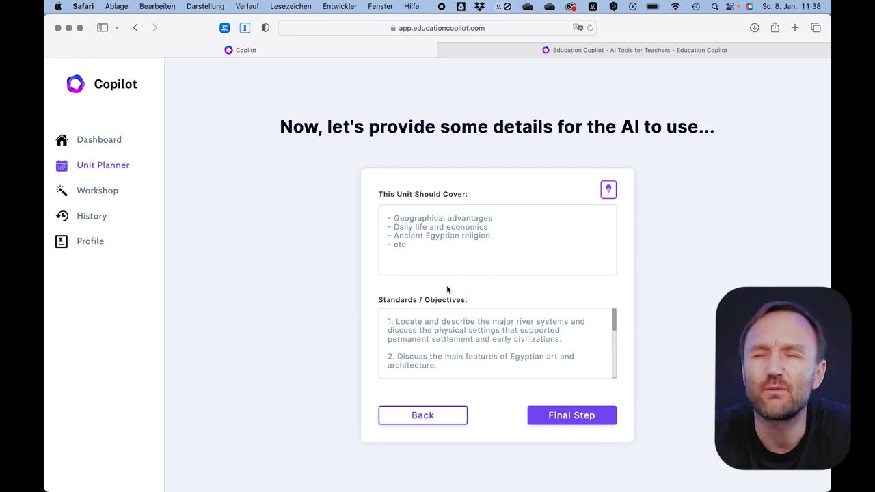
left_click(609, 191)
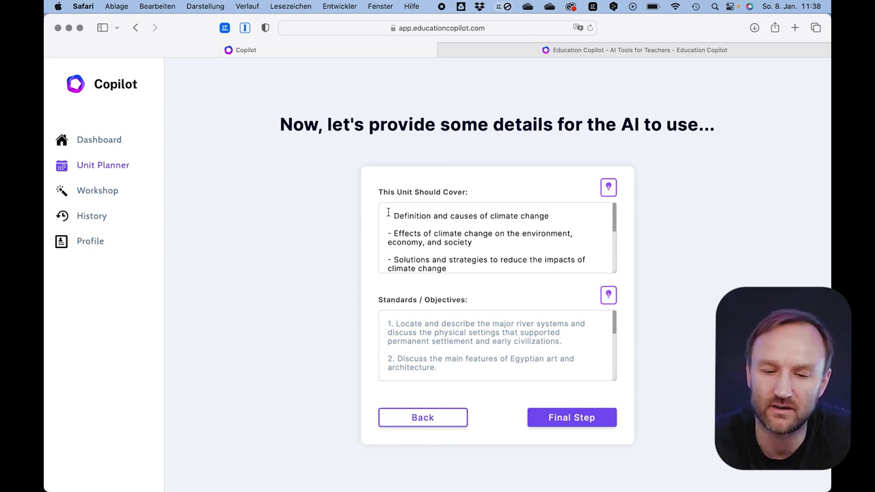
Step: Translate all suggested unit topics into German with DeepL, read through the translation, and return to the unit planner in Safari
left_click_drag(385, 215, 535, 381)
key("super+c")
key("super+c")
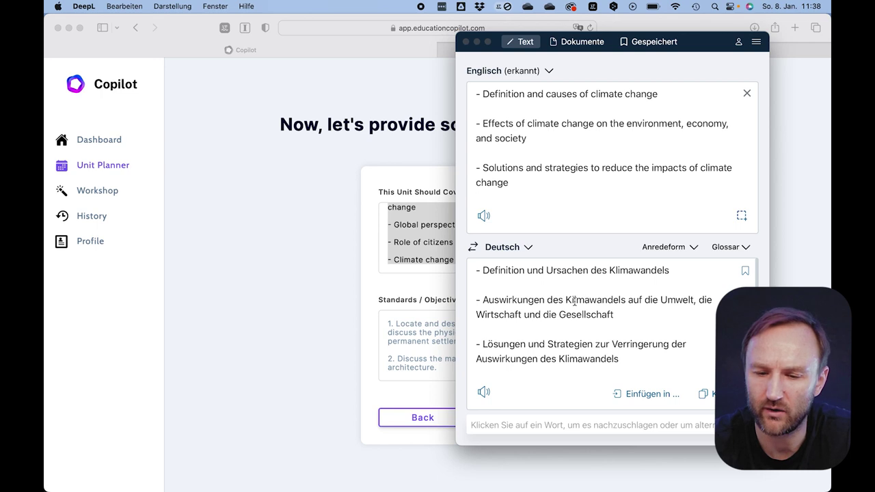
scroll(574, 300, "down", 1)
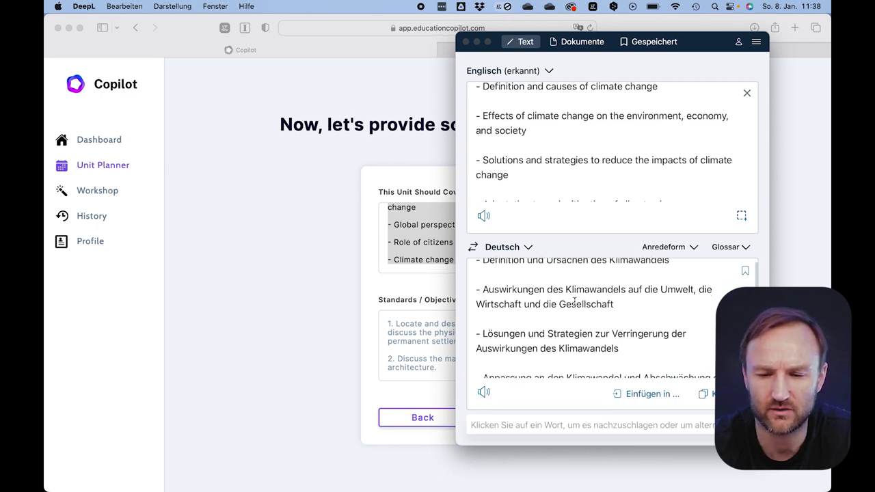
scroll(574, 301, "down", 3)
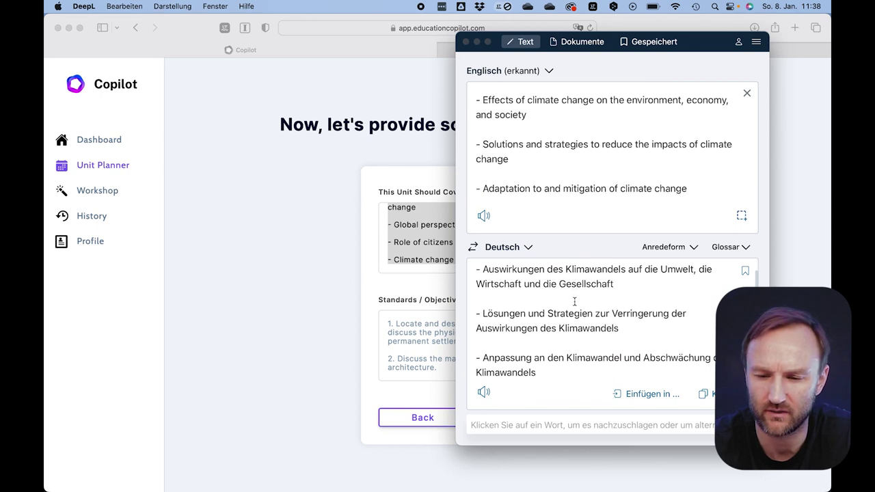
scroll(588, 299, "down", 2)
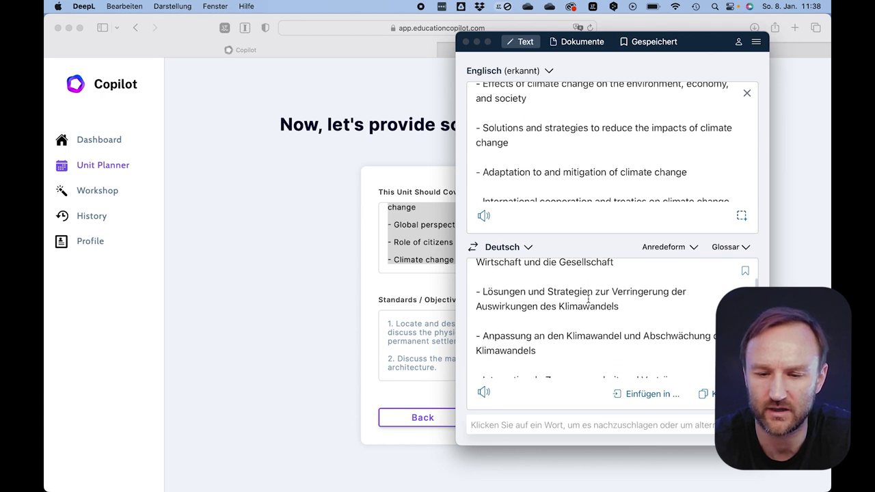
scroll(586, 298, "down", 3)
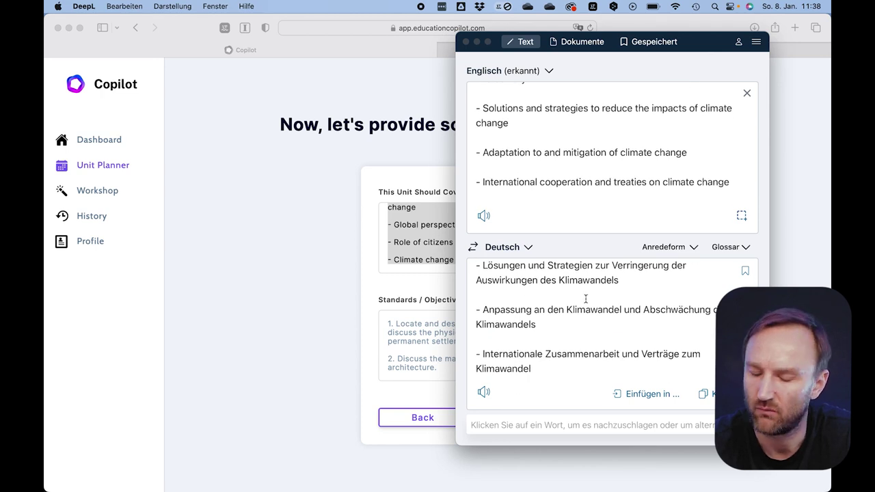
scroll(586, 299, "down", 4)
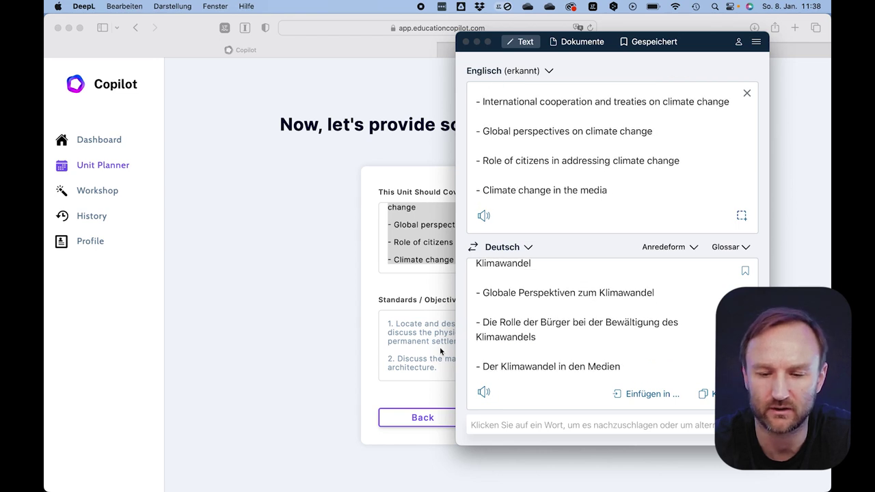
left_click(374, 280)
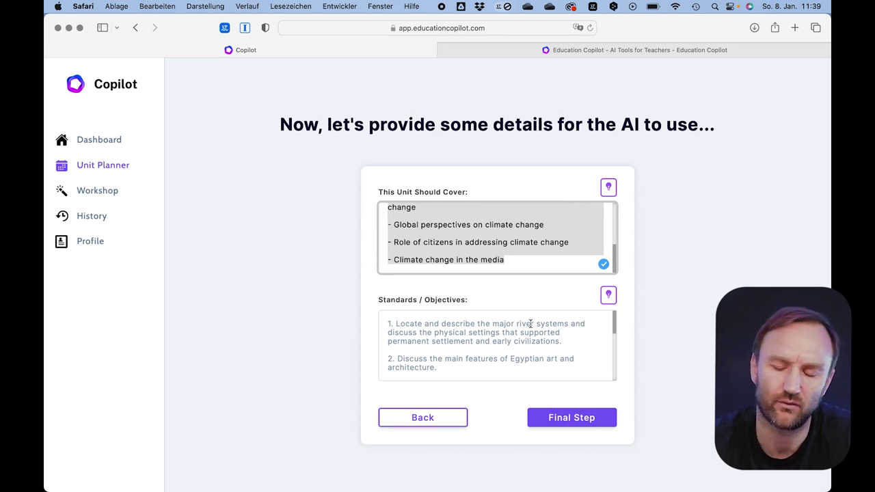
Step: Have the AI suggest the unit's standards and objectives, and send the full text to DeepL for a German translation
left_click(609, 295)
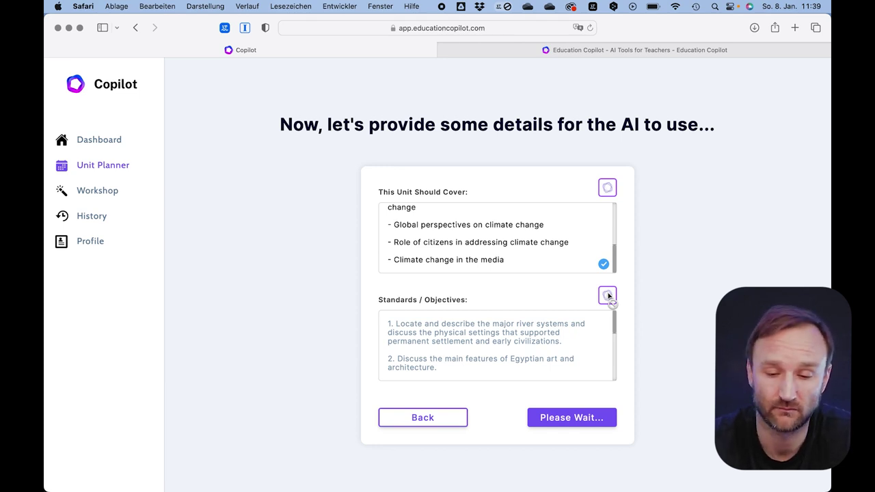
left_click(424, 326)
left_click_drag(424, 326, 557, 482)
key("super+c")
key("super+c")
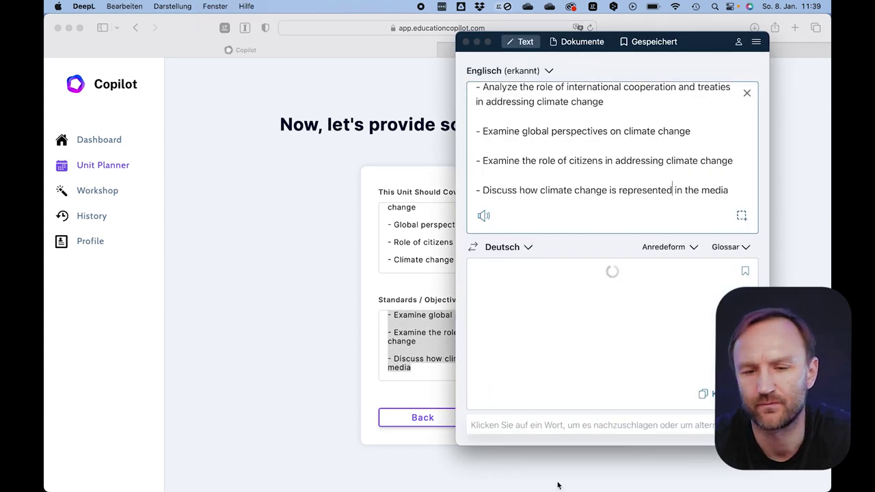
Step: Read the German translation of the learning objectives from start to end, and return to the unit planner in Safari
scroll(563, 354, "up", 10)
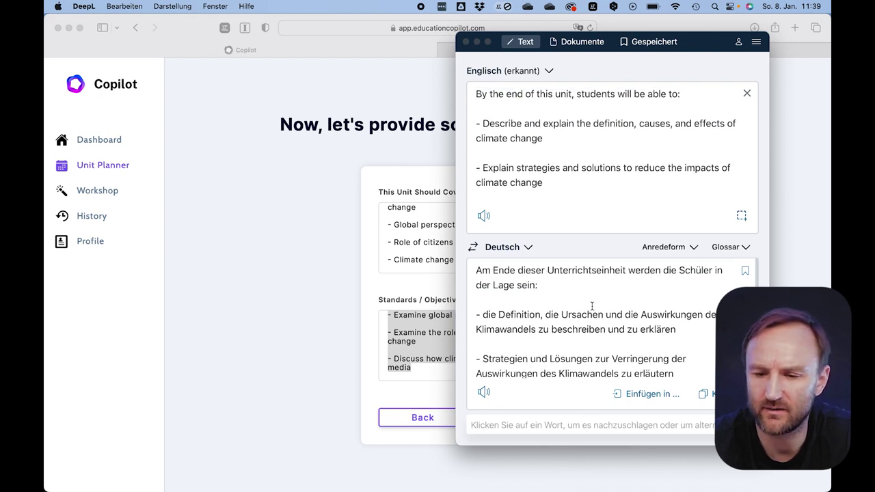
scroll(595, 294, "down", 1)
scroll(596, 294, "down", 1)
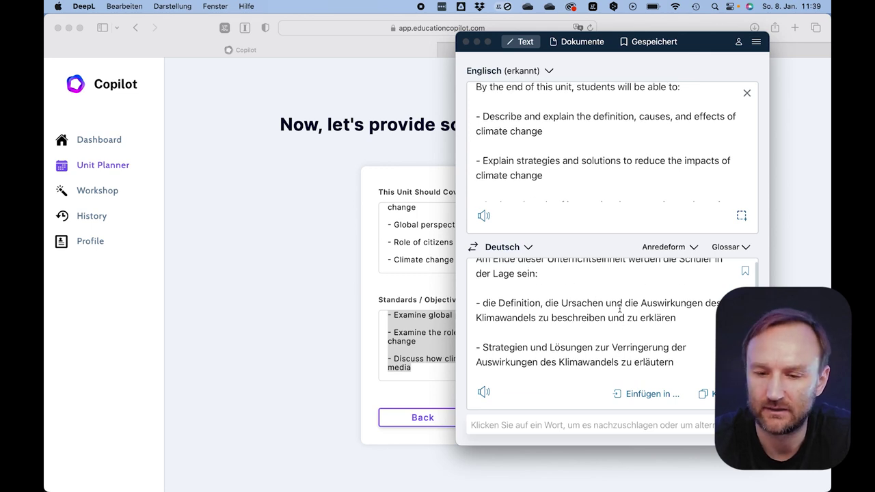
scroll(620, 309, "down", 4)
scroll(620, 309, "down", 3)
left_click_drag(675, 299, 476, 286)
scroll(537, 341, "down", 2)
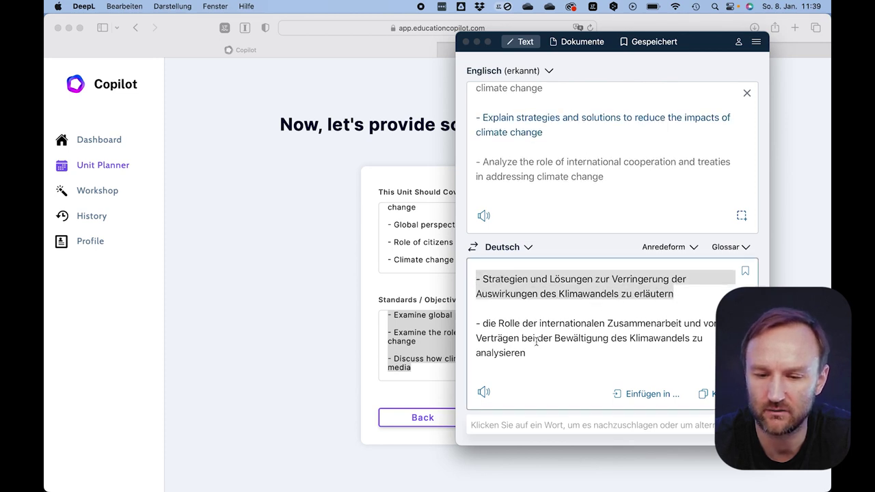
left_click_drag(527, 338, 476, 307)
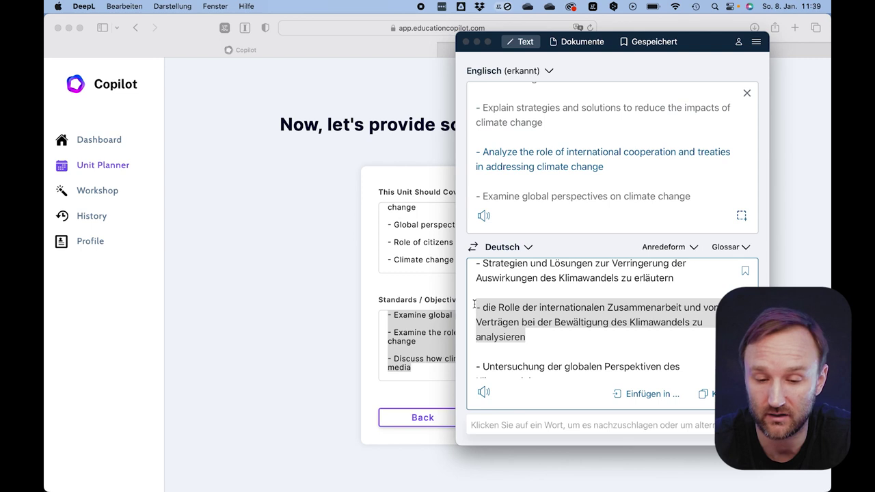
scroll(540, 320, "down", 5)
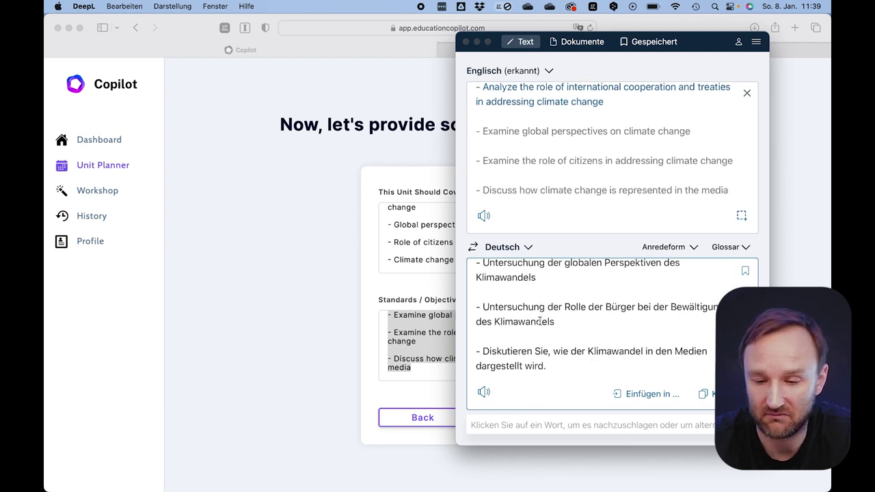
left_click(383, 290)
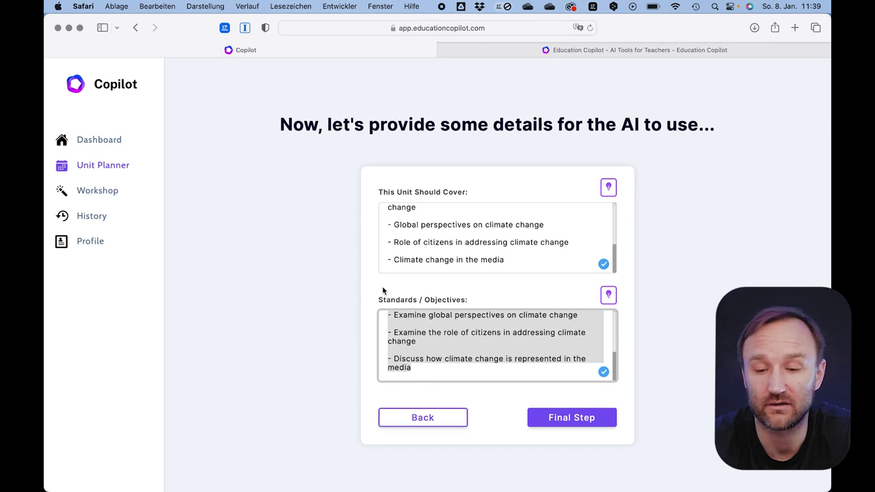
Step: Proceed to the final planning stage, set the unit length to 8 days, and create the unit
left_click(573, 413)
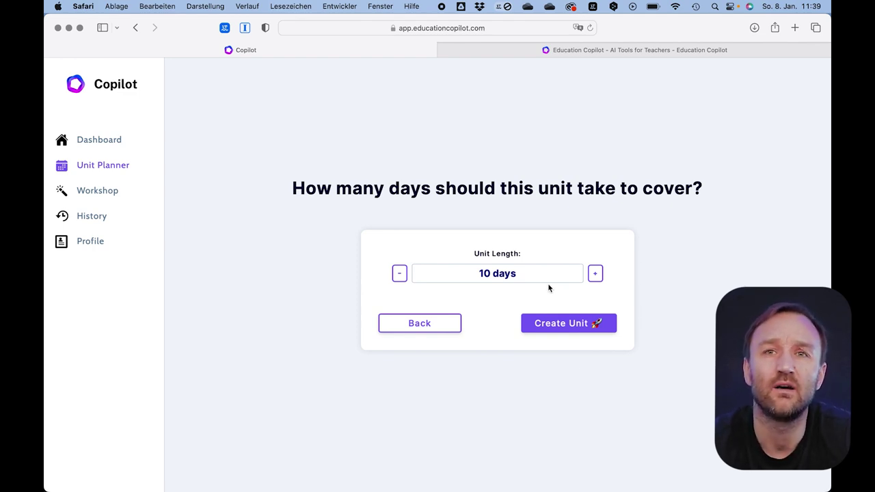
left_click(400, 274)
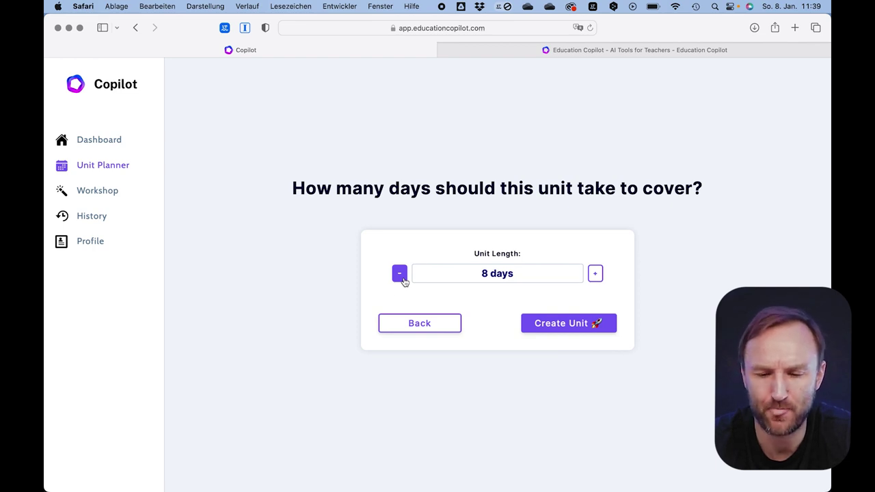
left_click(574, 327)
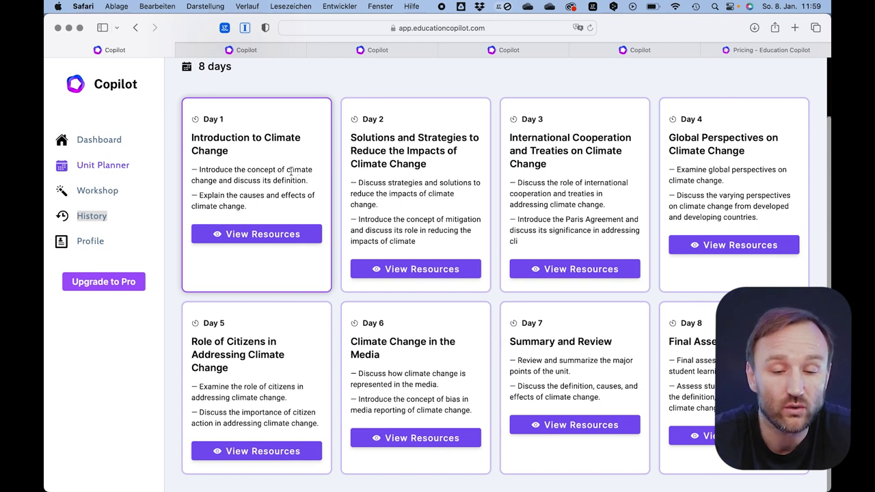
Step: Translate the generated unit plan page into German and view the daily lesson cards
left_click(578, 28)
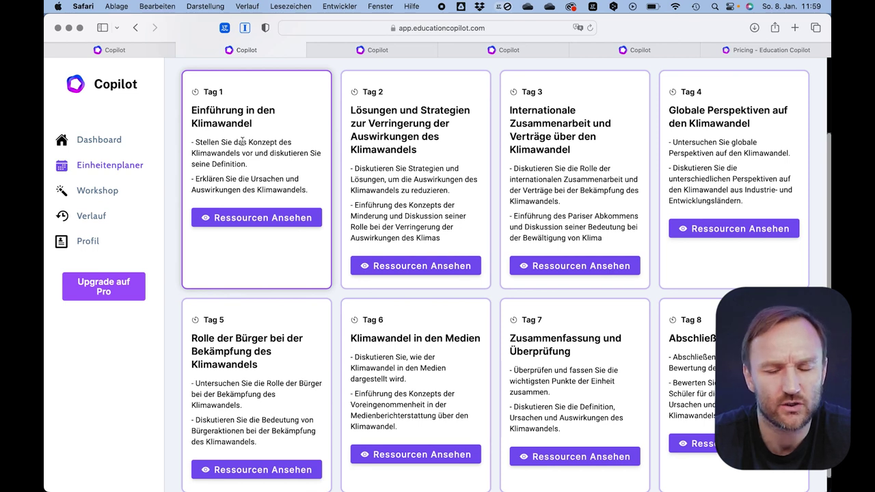
scroll(484, 205, "down", 1)
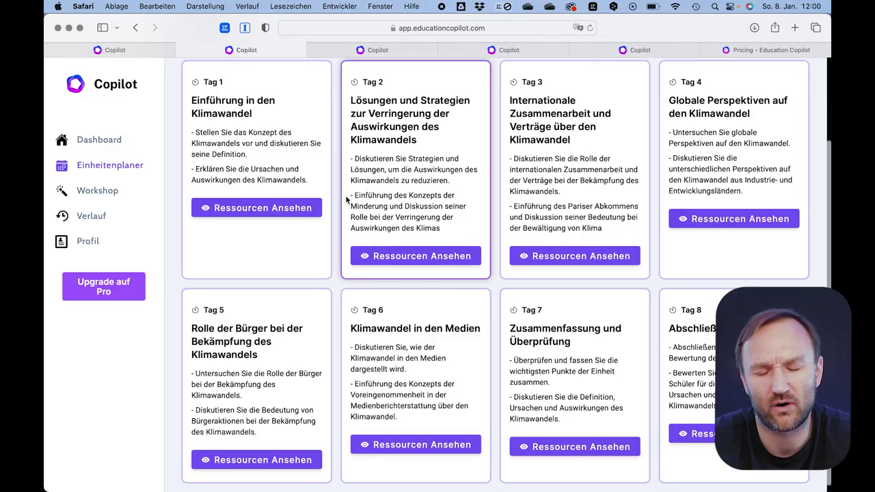
Step: Examine the Tag 1 resources, including the lesson overview, student objectives, essential questions, teaching materials and AI video recommendations
left_click(377, 50)
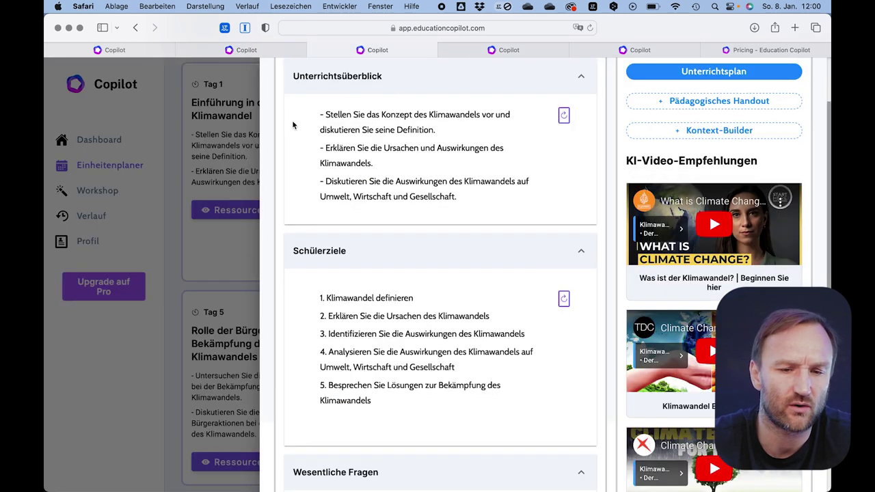
scroll(381, 182, "up", 2)
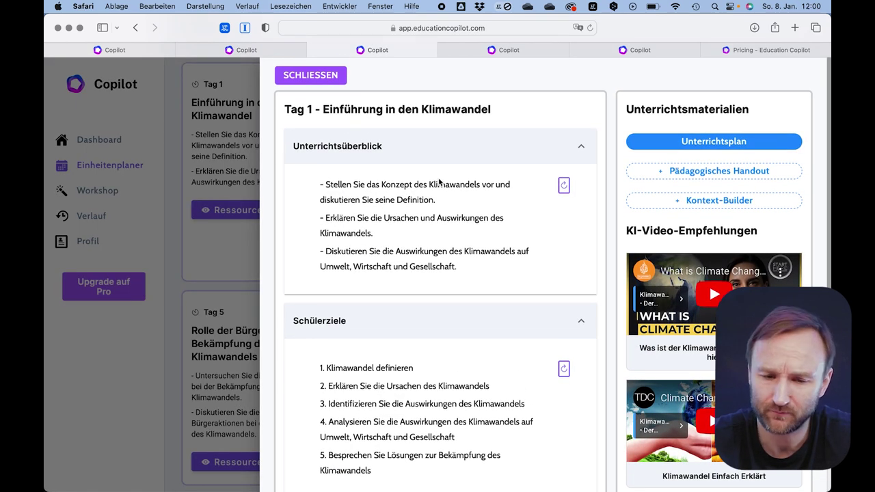
scroll(440, 181, "down", 1)
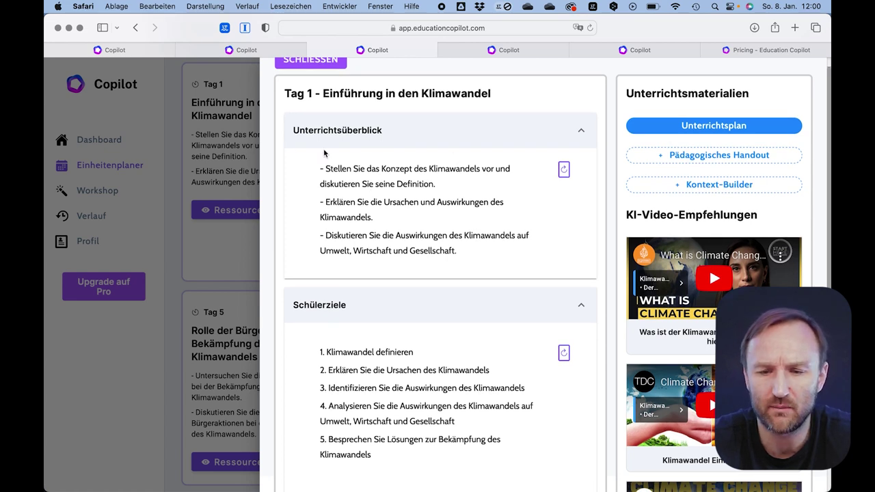
scroll(429, 272, "down", 2)
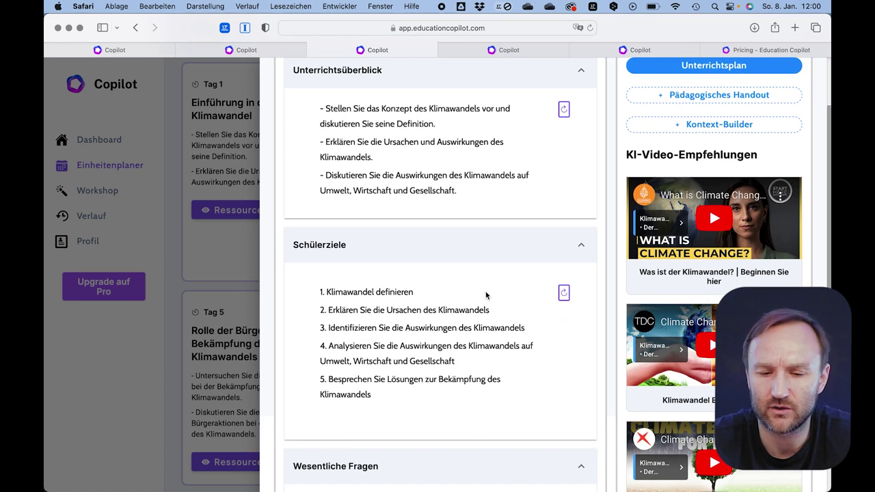
scroll(439, 345, "down", 1)
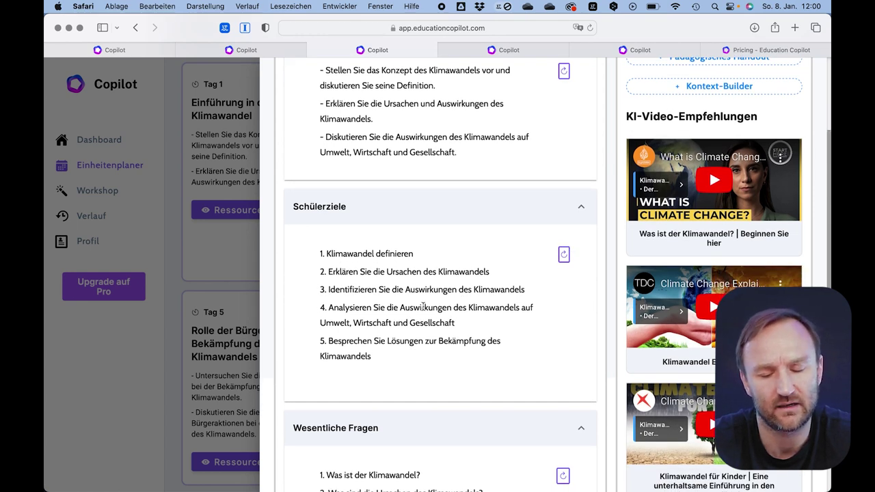
scroll(422, 307, "down", 4)
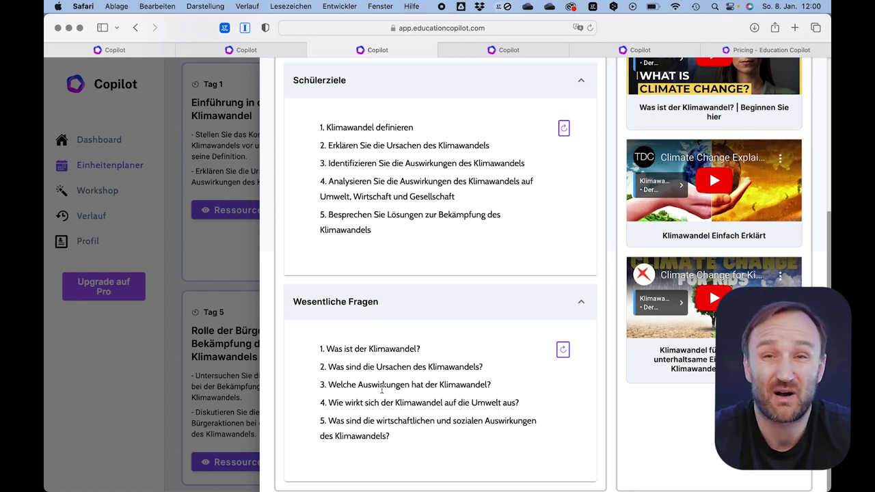
scroll(382, 388, "up", 6)
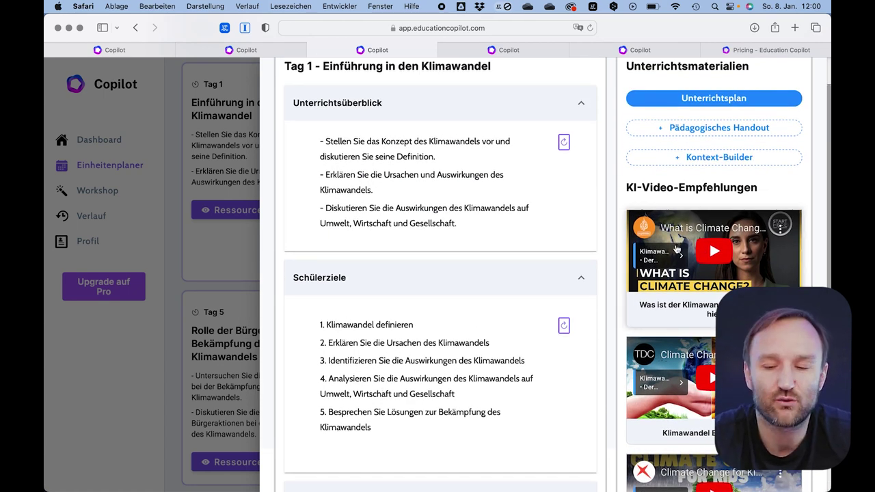
scroll(676, 249, "down", 2)
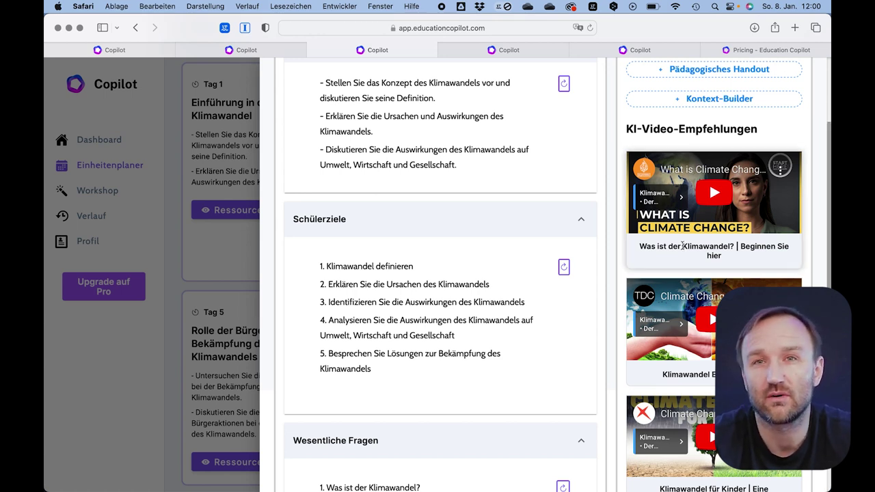
scroll(682, 247, "down", 1)
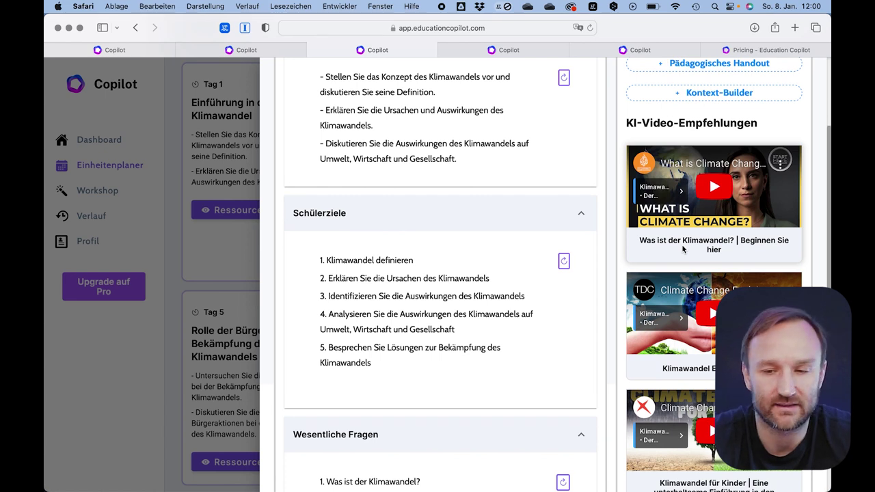
scroll(683, 249, "up", 5)
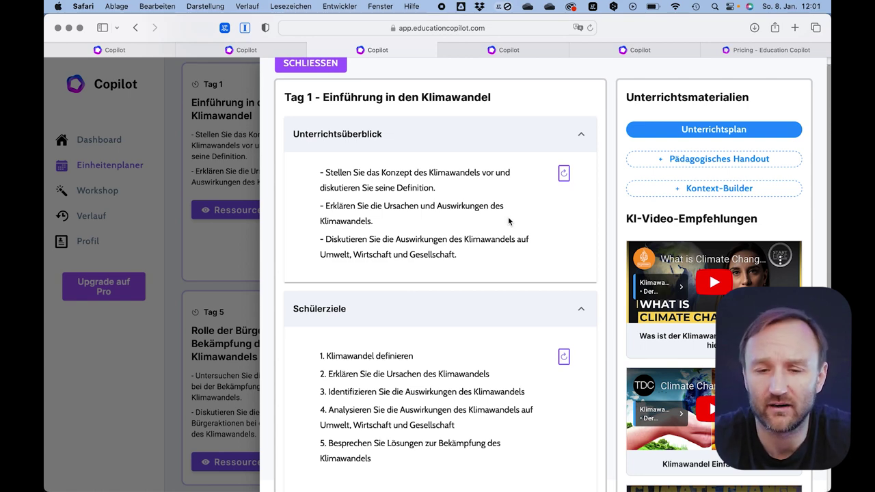
Step: Switch to Acrobat and view the day1 Lesson Plan PDF on climate change from its beginning
key("ctrl+Up")
left_click(257, 208)
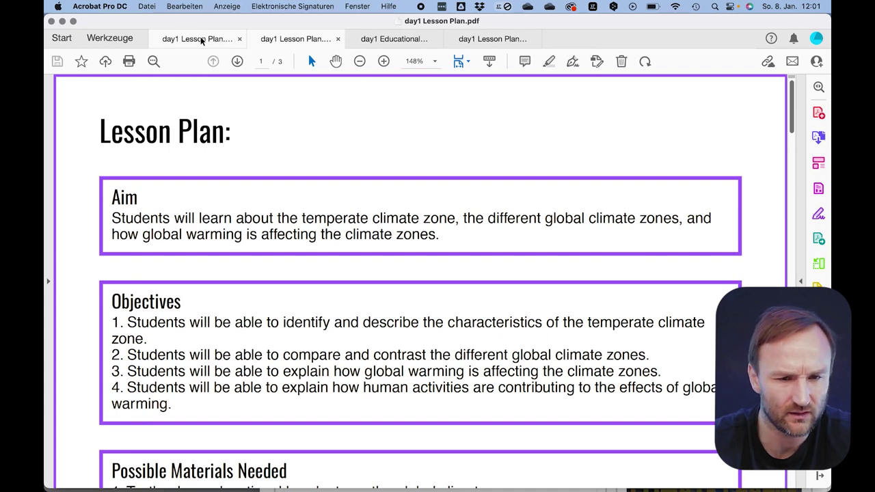
key("End")
scroll(213, 181, "up", 2)
scroll(212, 181, "up", 20)
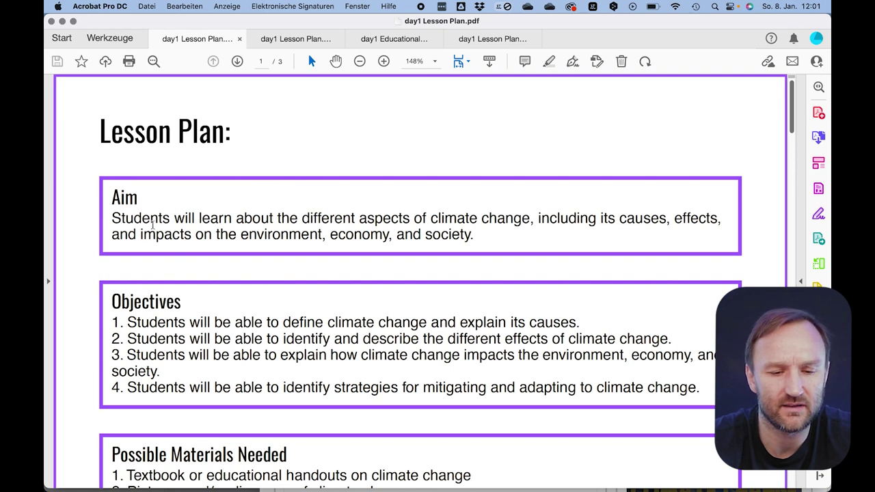
Step: Read through the climate change lesson plan from its aim and objectives to independent practice and common areas of struggle
scroll(157, 219, "down", 2)
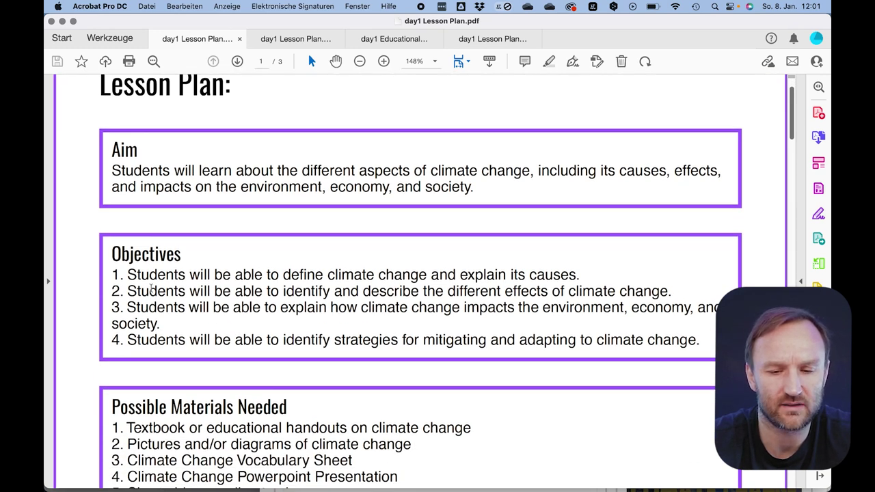
scroll(171, 341, "down", 2)
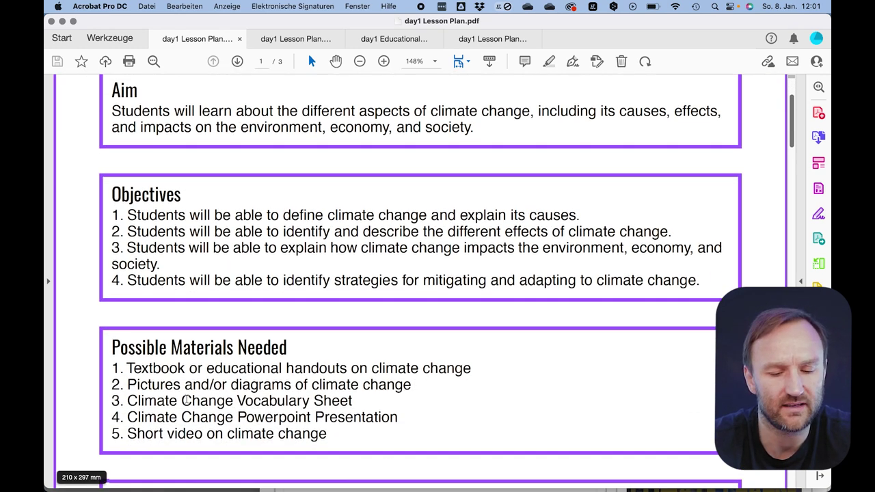
scroll(195, 376, "down", 8)
scroll(203, 343, "down", 5)
scroll(203, 344, "down", 2)
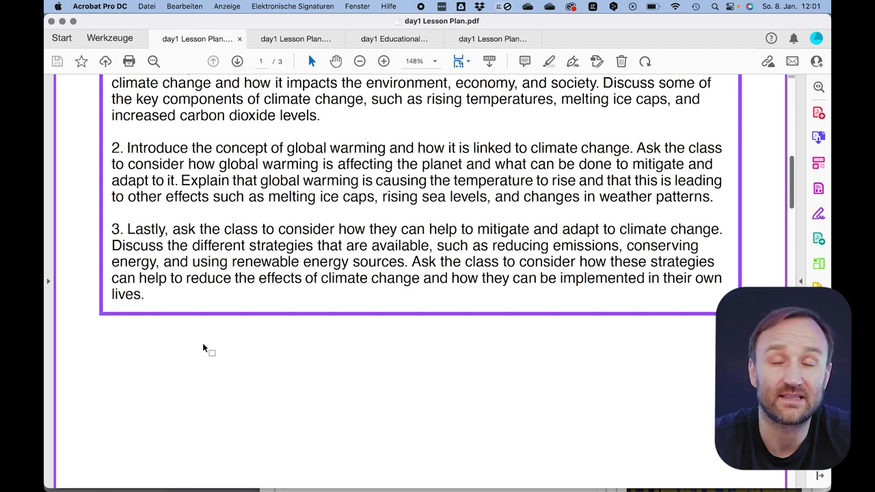
scroll(203, 348, "down", 10)
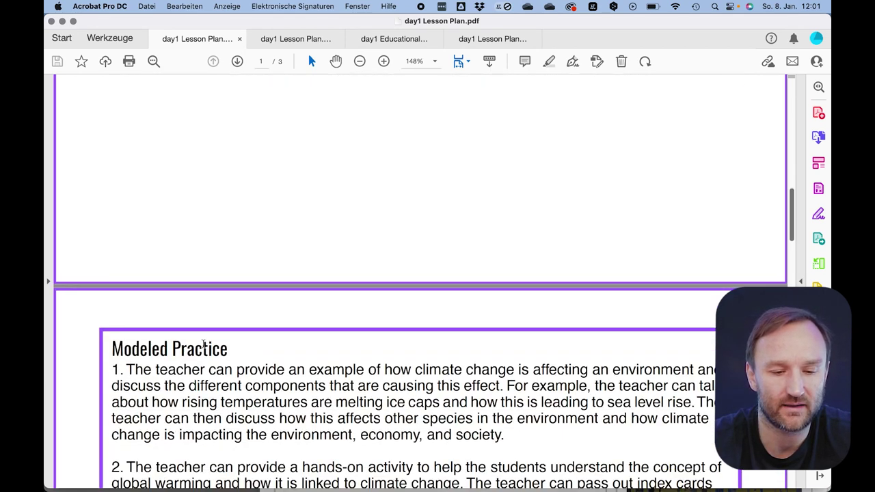
scroll(203, 344, "down", 12)
scroll(203, 345, "down", 20)
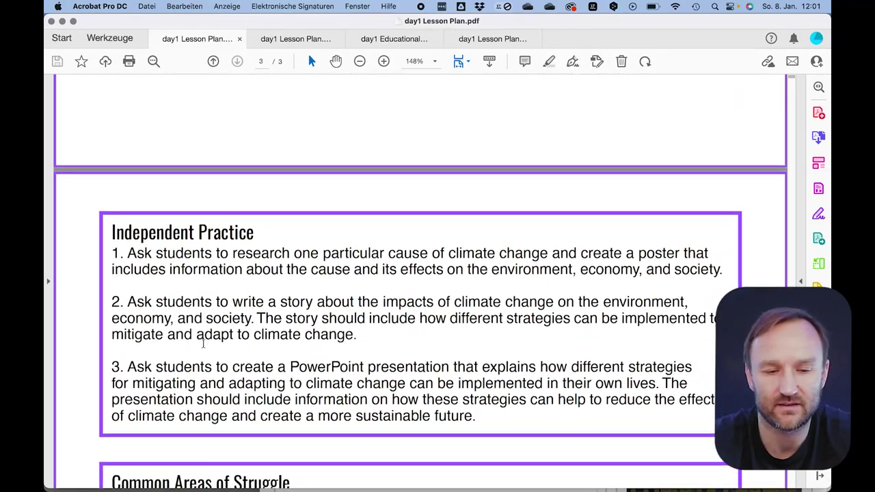
scroll(203, 344, "down", 8)
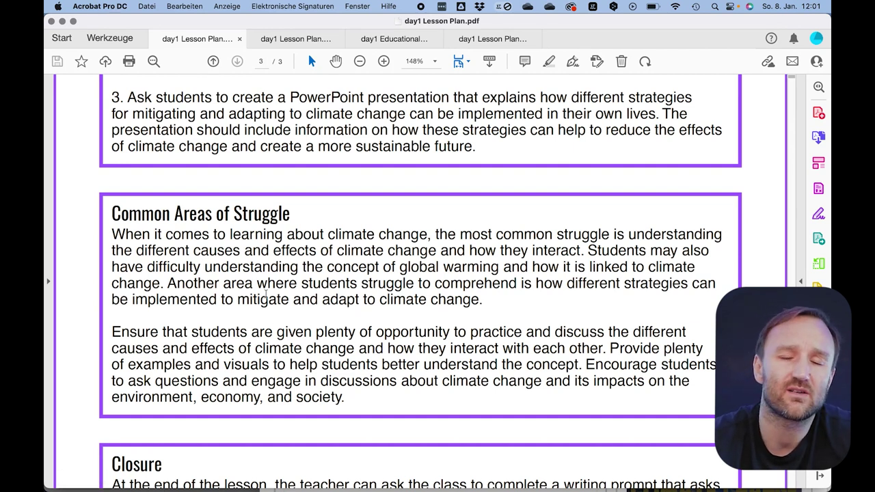
Step: Open DeepL to view its text translator and document translation area, and return to the lesson plan's Independent Practice section
left_click(613, 6)
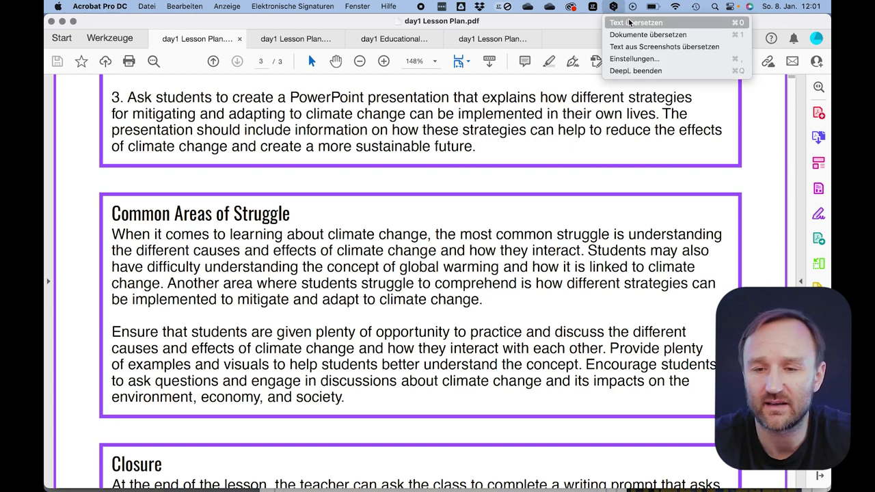
left_click(634, 25)
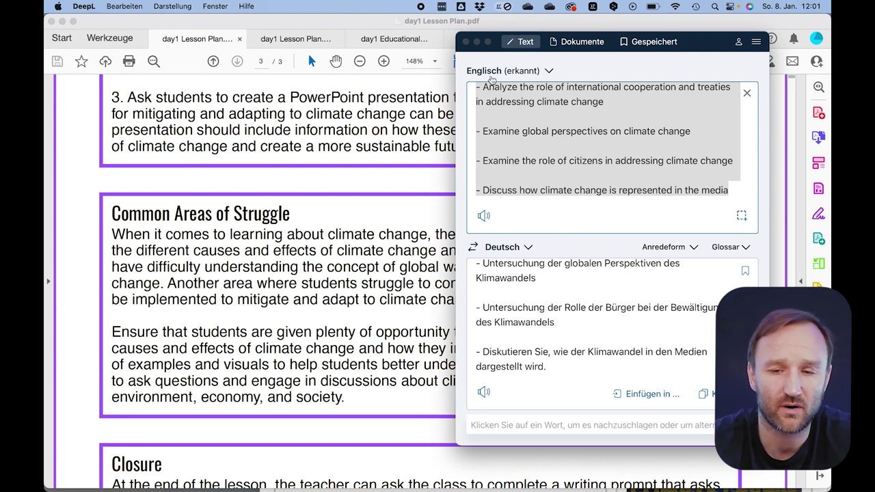
left_click(581, 42)
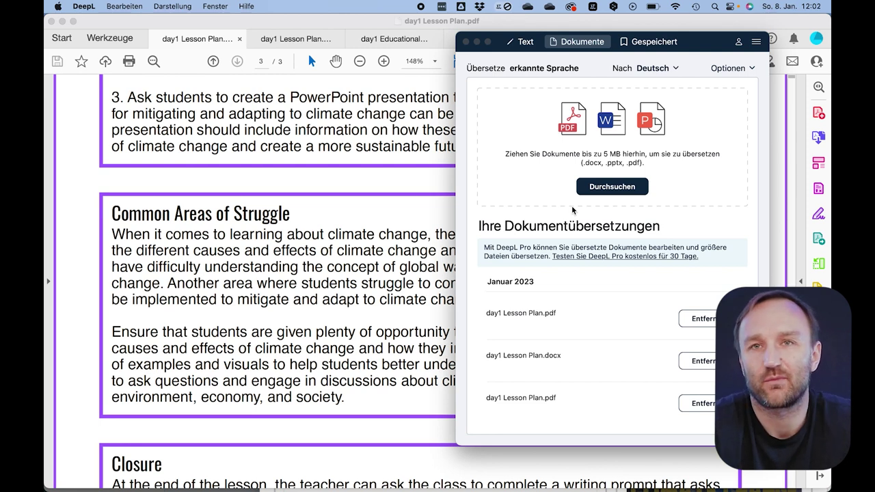
left_click(397, 193)
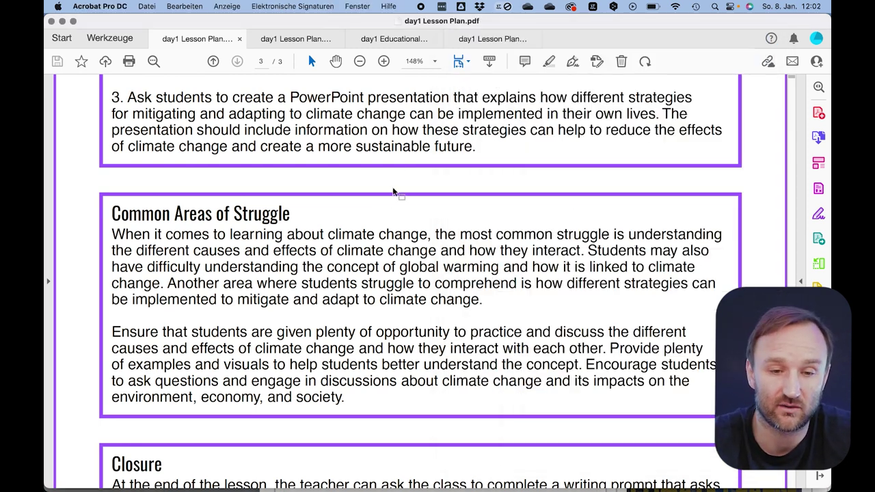
scroll(393, 192, "up", 6)
scroll(392, 189, "up", 2)
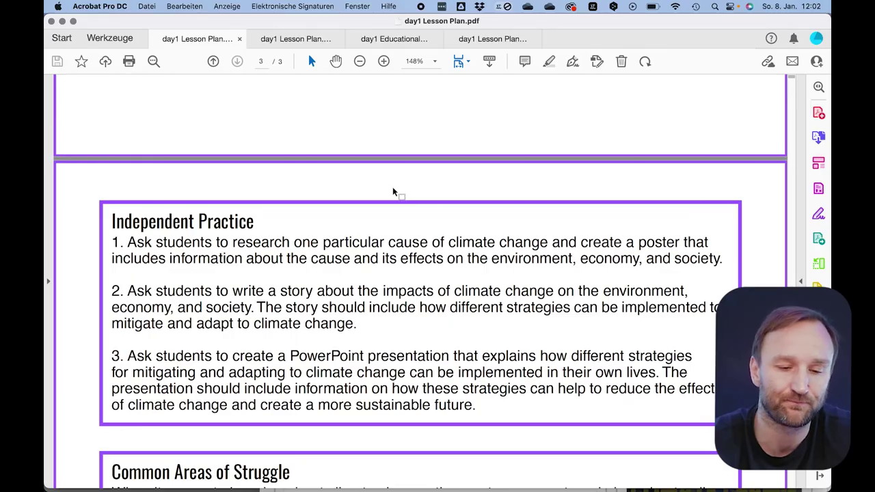
Step: Switch to Safari and view the German Klimawandel unit's daily cards and the Unit History in Education Copilot
key("ctrl+Up")
left_click(398, 196)
key("ctrl+Up")
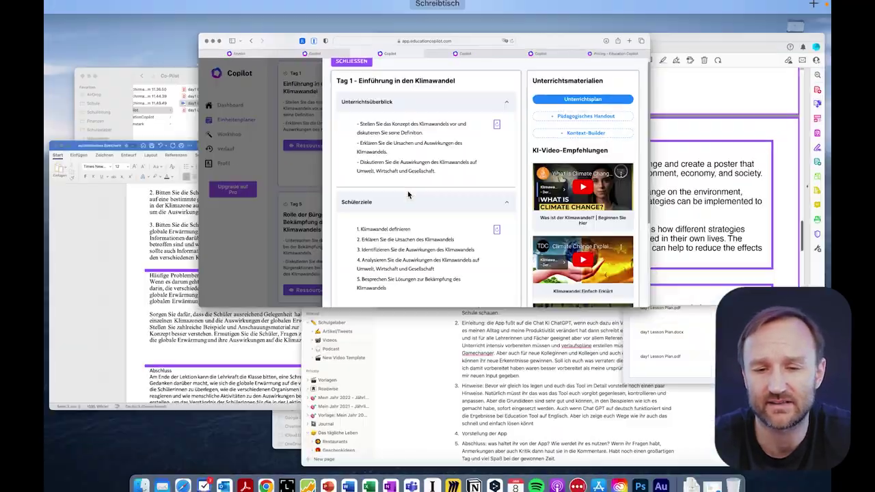
left_click(683, 147)
key("ctrl+Up")
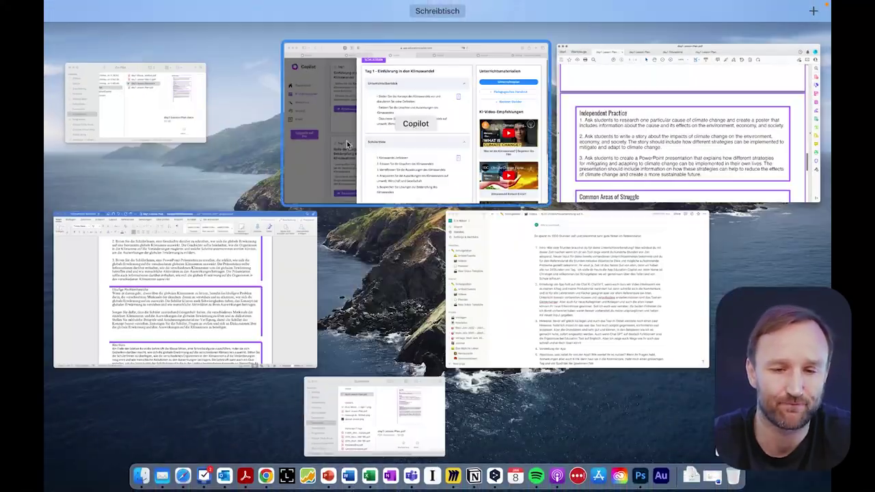
left_click(522, 45)
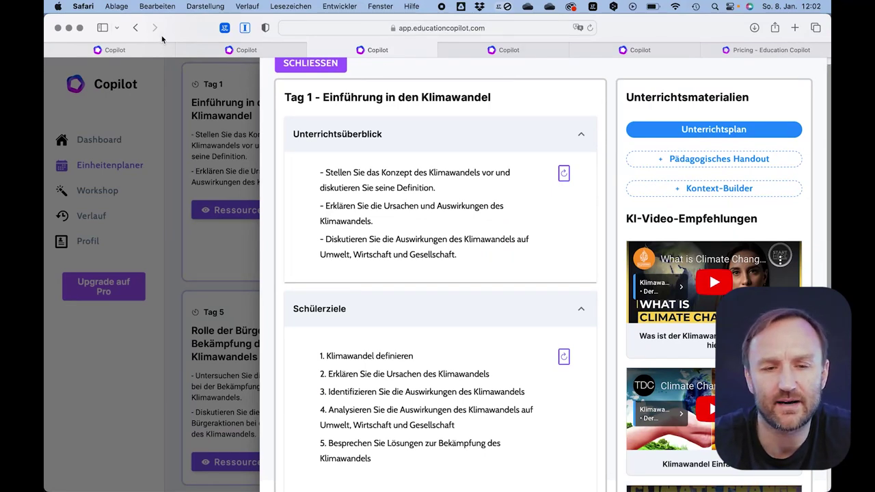
left_click(241, 50)
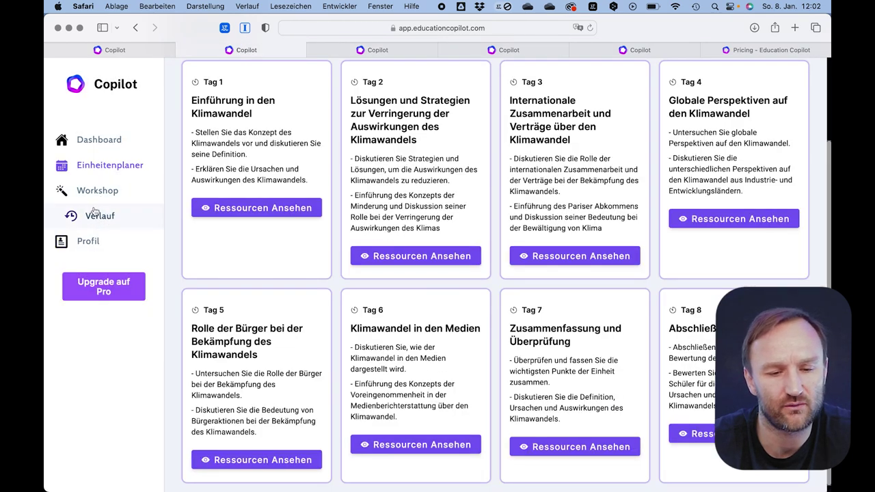
left_click(623, 52)
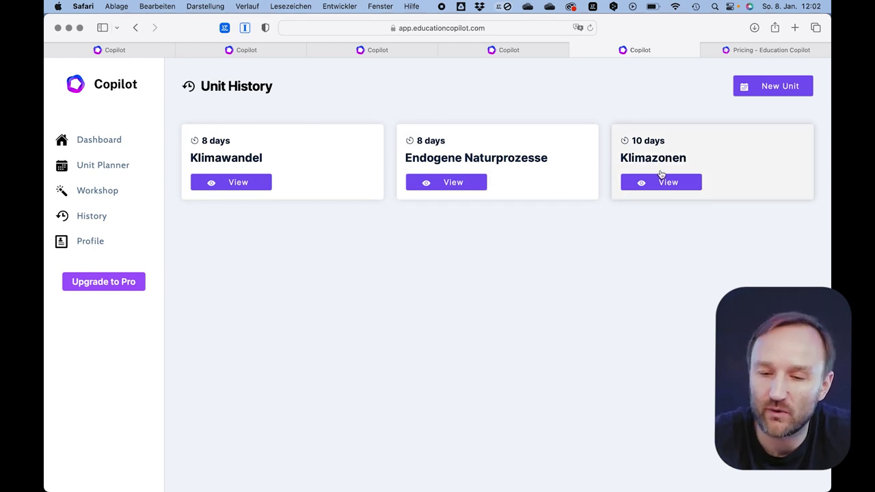
Step: Look over the Day 1 to Day 10 lesson cards of the Klimazonen unit
left_click(528, 51)
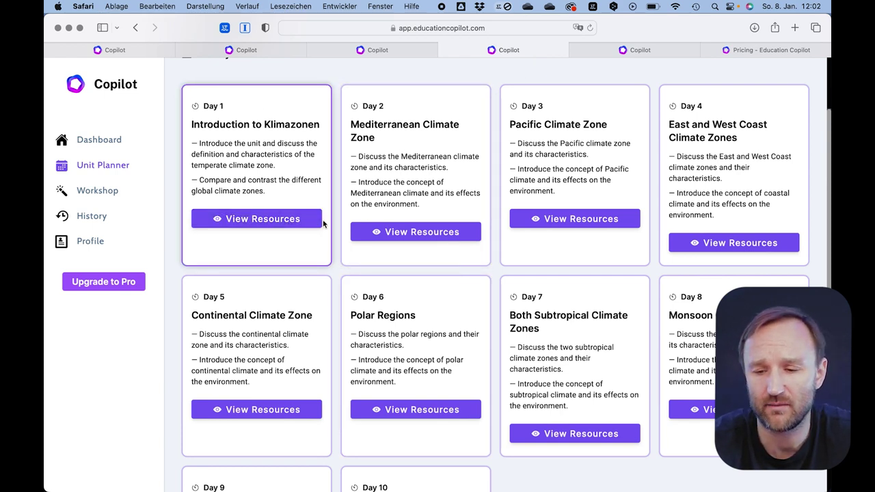
scroll(323, 223, "down", 4)
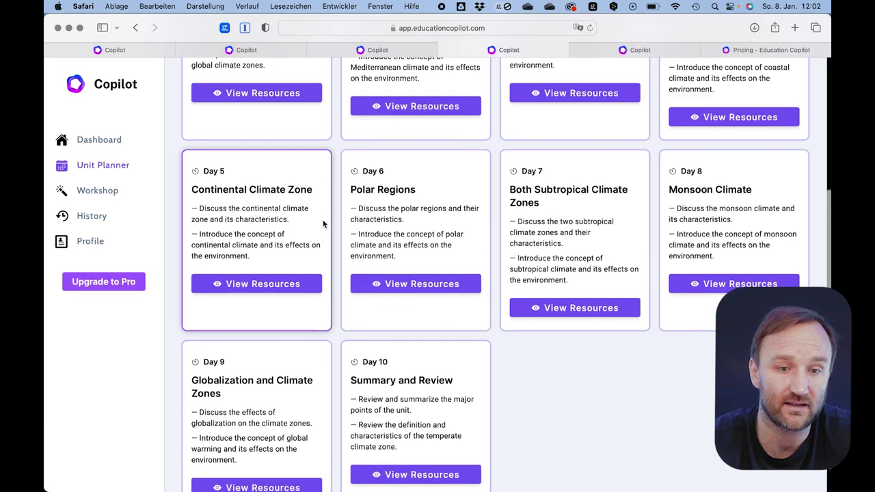
scroll(323, 223, "up", 2)
scroll(323, 224, "up", 1)
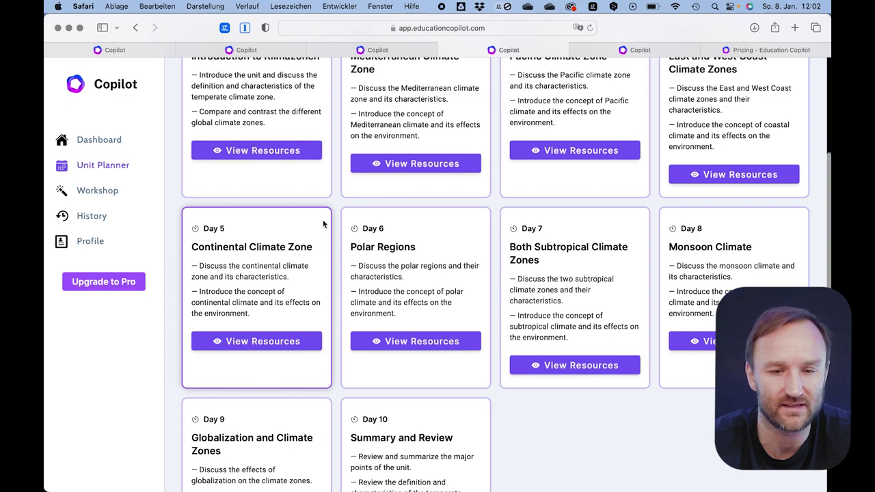
scroll(328, 218, "up", 2)
Step: Switch to Acrobat and view the climate zones lesson plan and the day1 Educational Handout on climate zones and global warming
key("ctrl+Up")
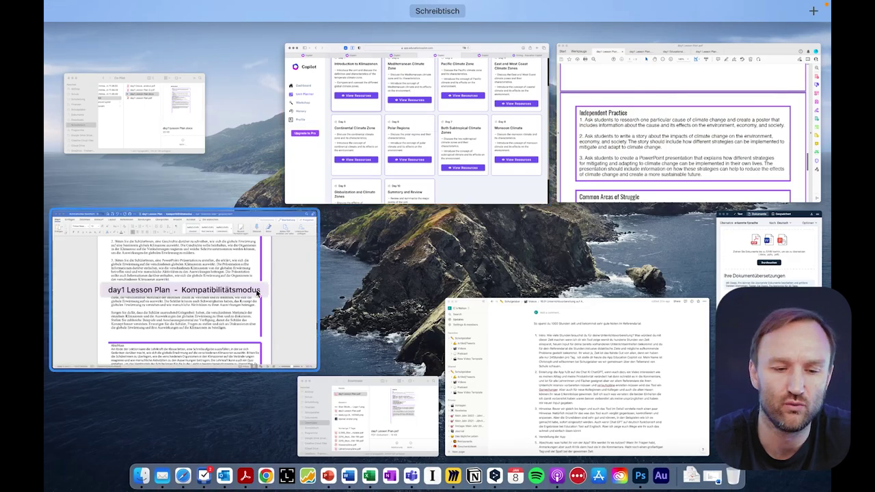
left_click(719, 144)
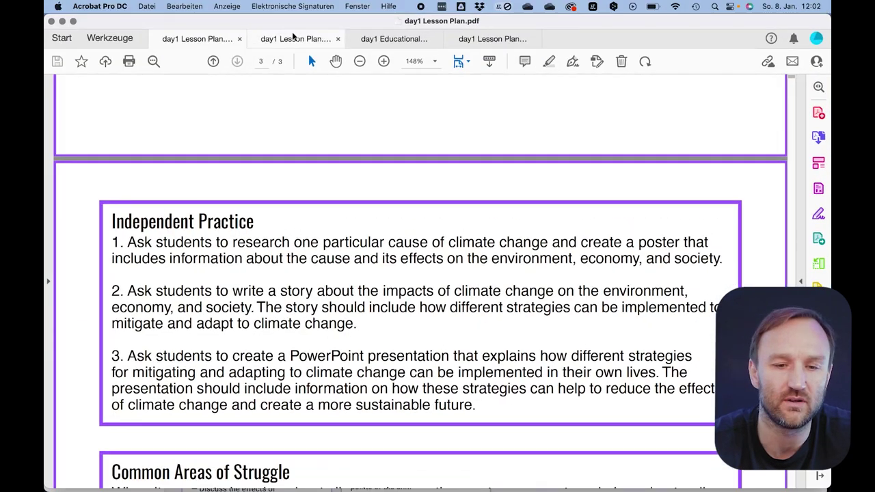
left_click(294, 38)
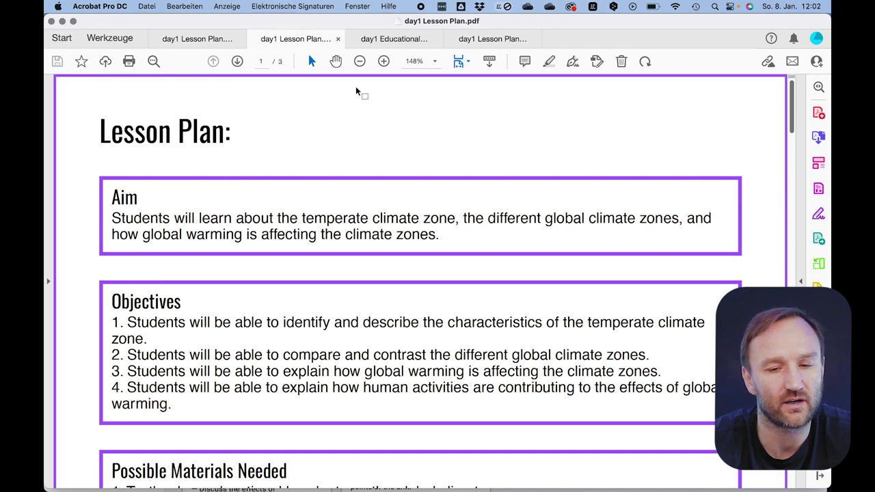
left_click(405, 41)
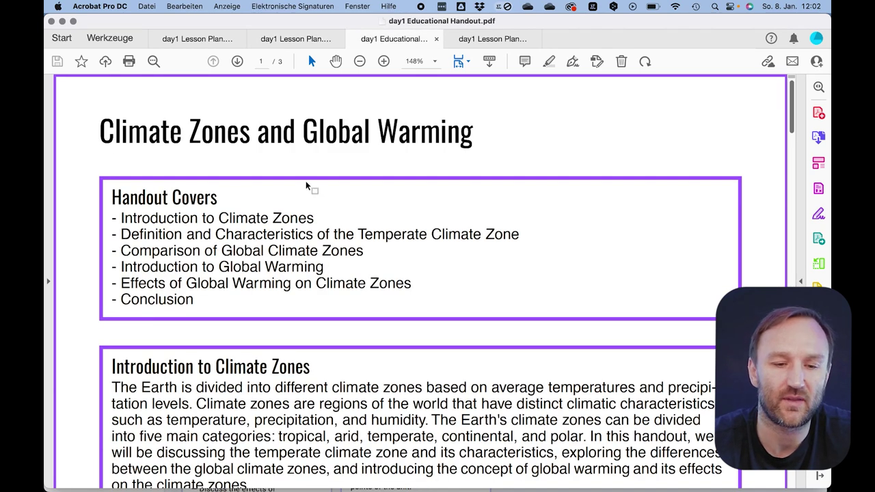
scroll(306, 186, "down", 2)
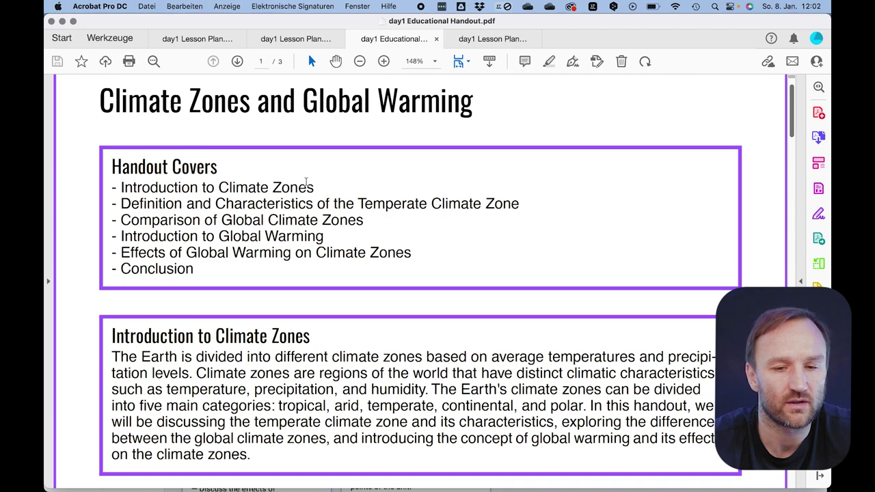
scroll(306, 183, "up", 2)
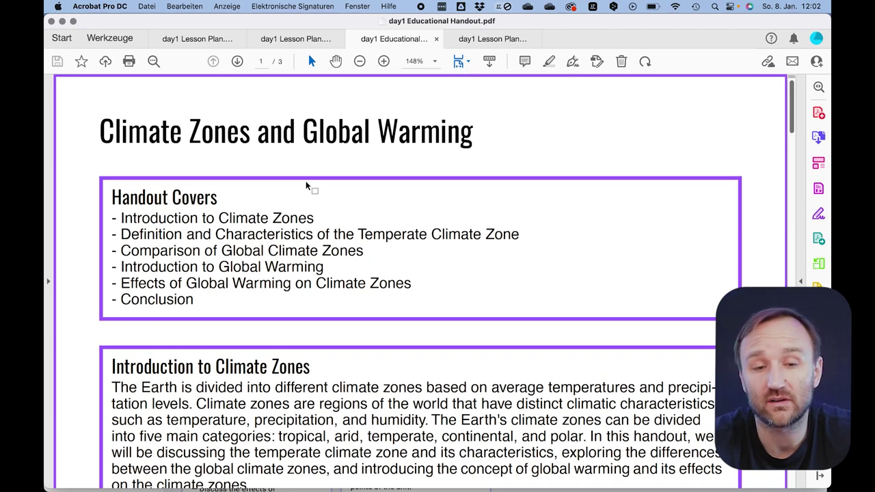
left_click(294, 39)
Step: Switch to Word and review the German day1 Lesson Plan, covering guided practice, common problem areas and closure
key("ctrl+Up")
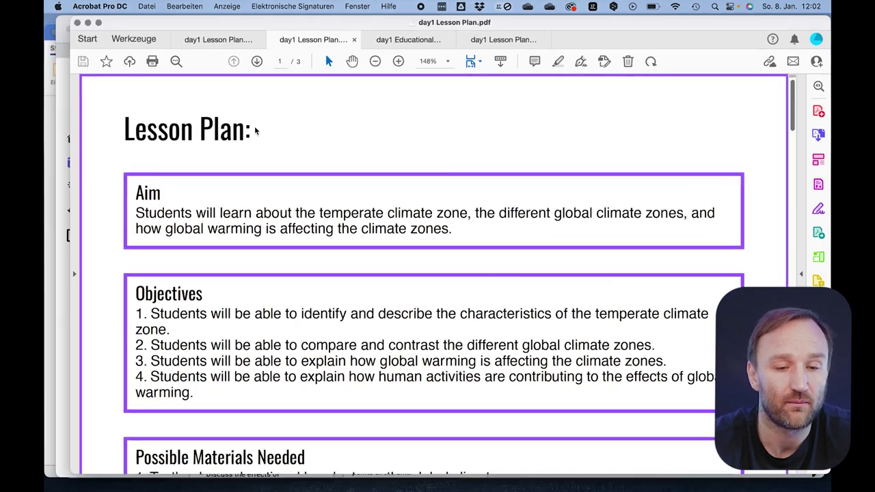
left_click(205, 267)
scroll(352, 177, "up", 10)
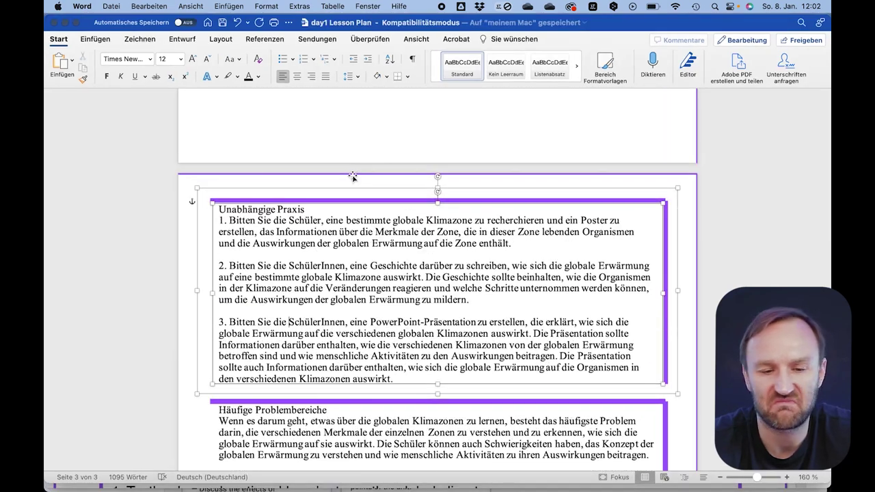
scroll(352, 176, "up", 5)
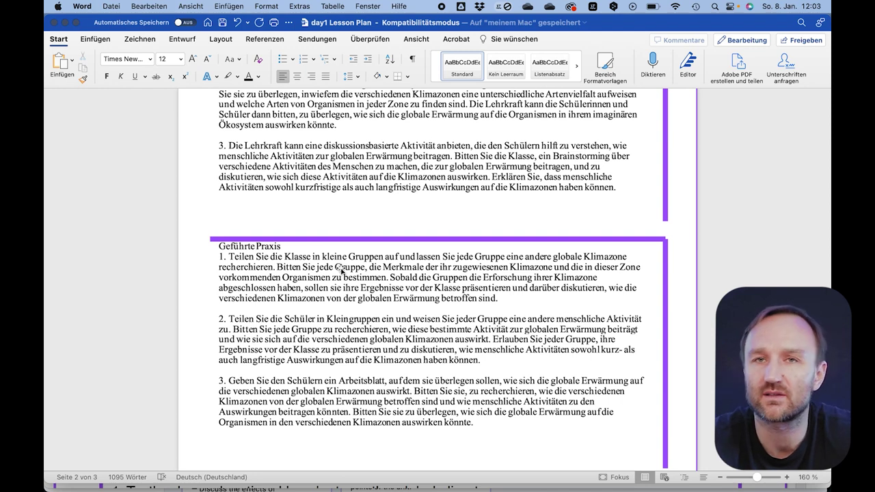
scroll(342, 278, "up", 1)
scroll(342, 278, "up", 1)
scroll(342, 279, "down", 10)
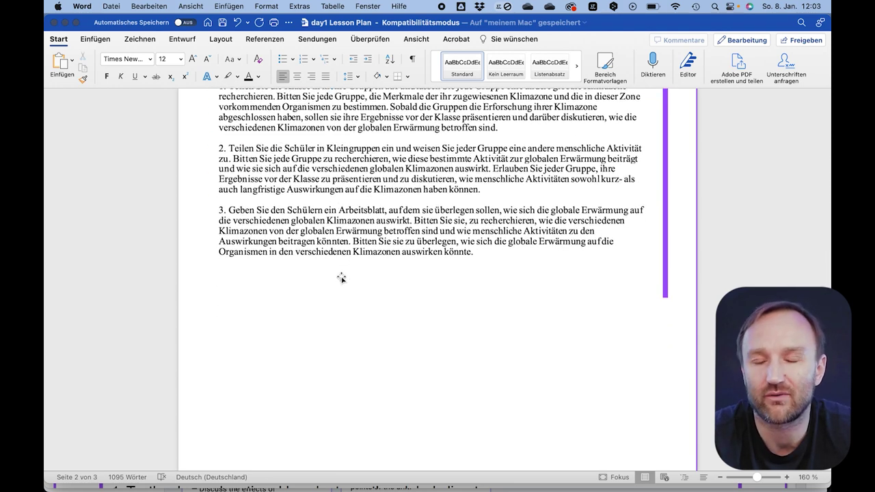
scroll(340, 317, "down", 20)
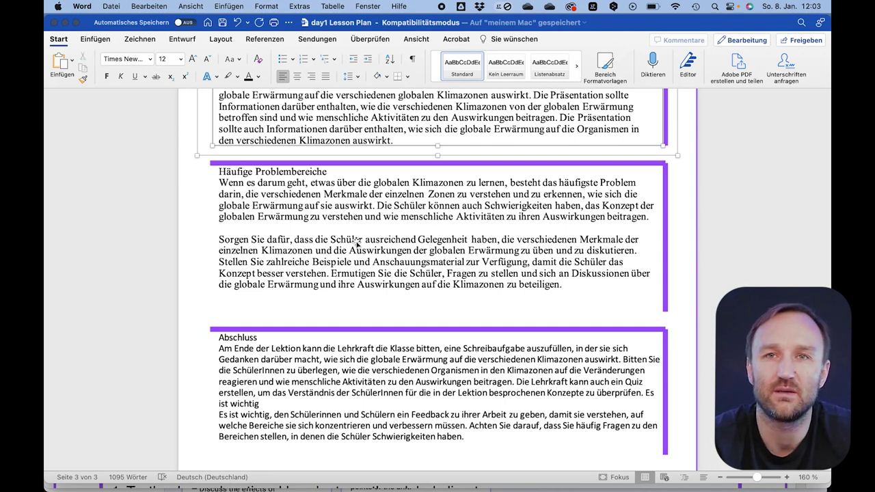
Step: Switch back to Safari and bring up the German Klimawandel unit's daily lesson cards
key("ctrl+Up")
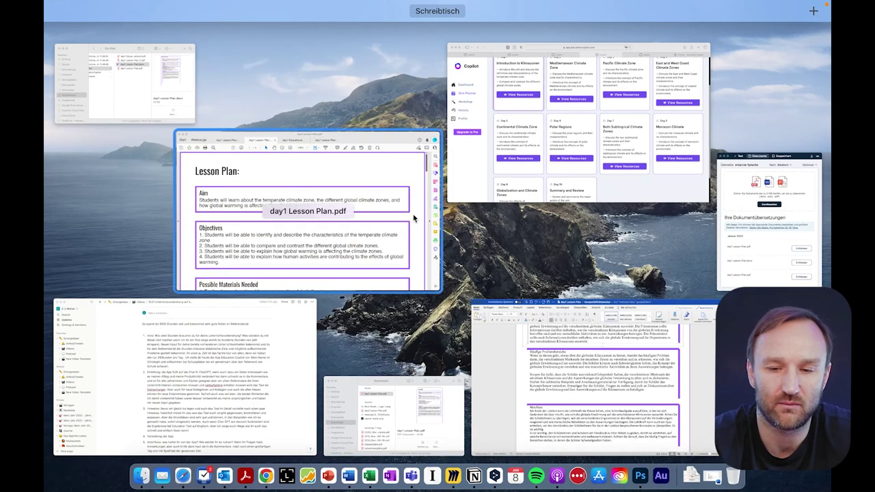
left_click(518, 145)
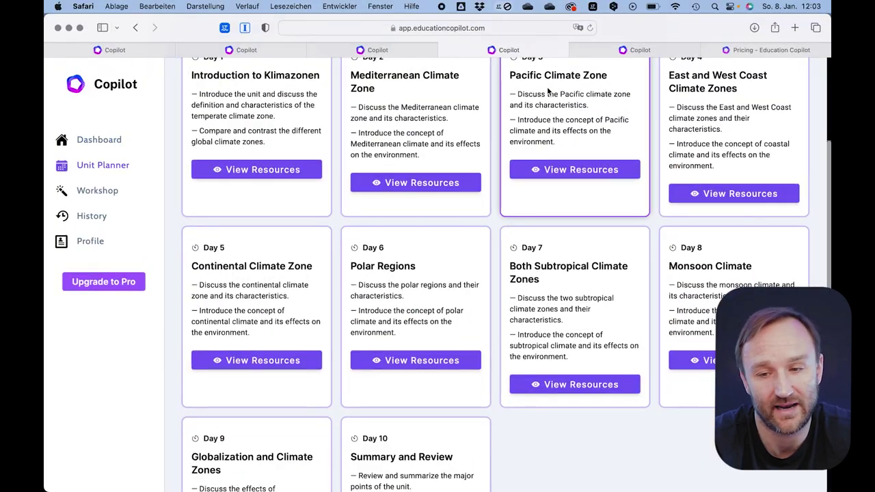
left_click(246, 50)
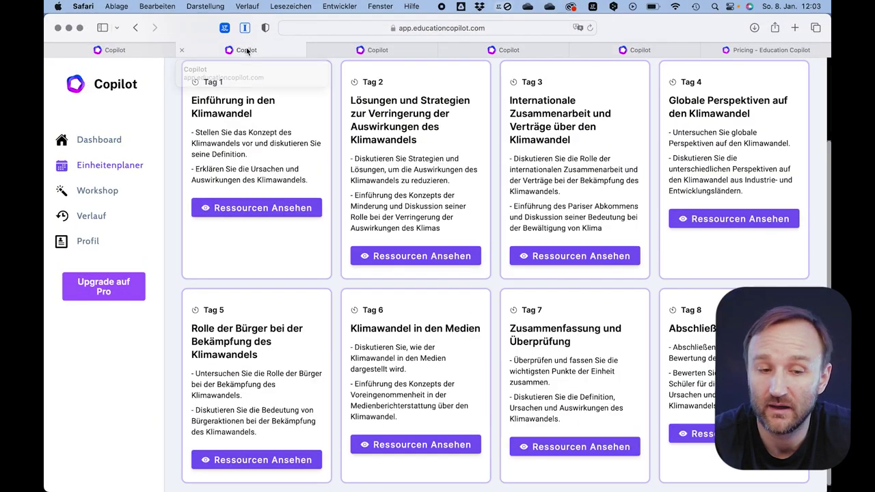